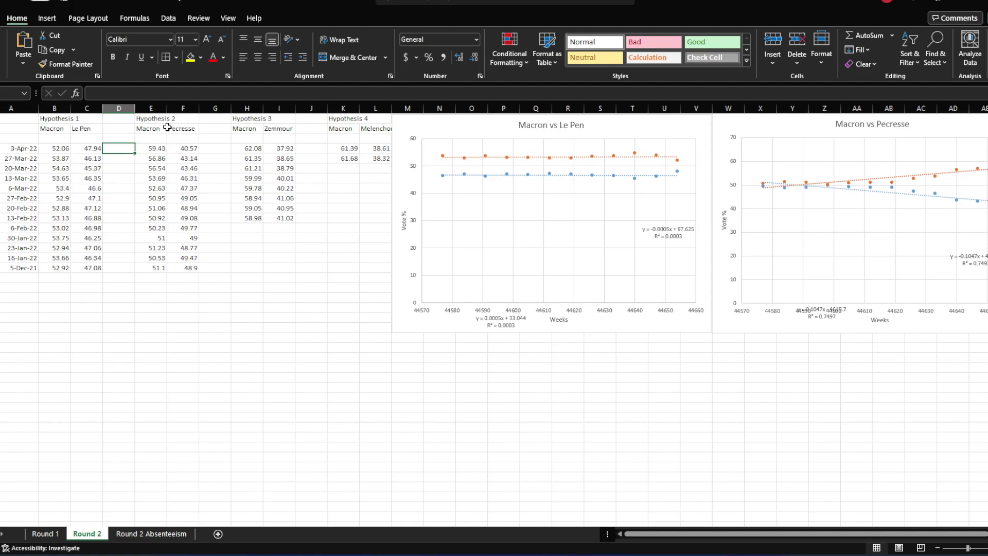
- Review the candidate pairings of Hypotheses 2 and 3 on the Round 2 sheet, including the Pecresse heading
{"action": "left_click_drag", "start_coordinate": [154, 119], "coordinate": [250, 129]}
{"action": "left_click", "coordinate": [280, 128]}
{"action": "left_click", "coordinate": [183, 128]}
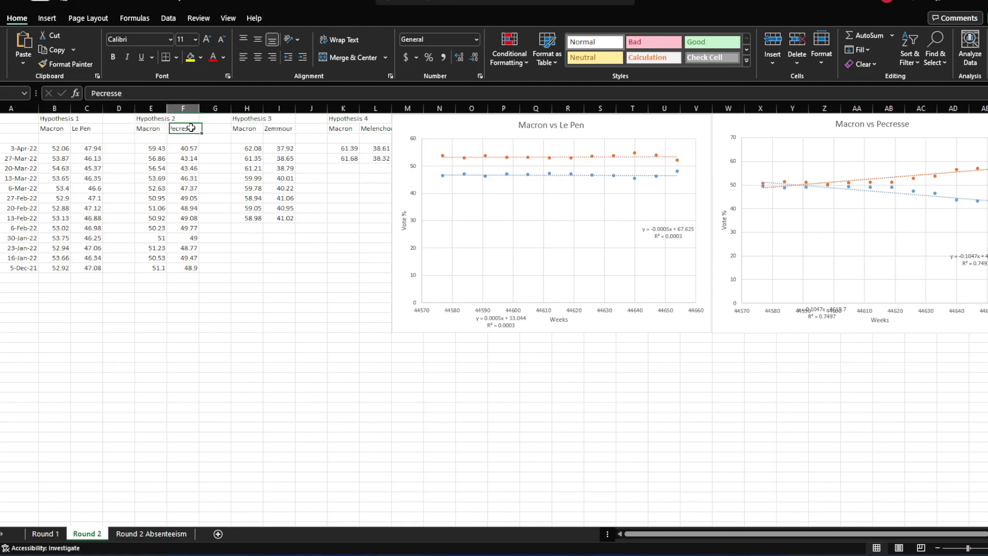
{"action": "left_click", "coordinate": [216, 188]}
{"action": "left_click", "coordinate": [215, 277]}
- Compare the Macron and Le Pen columns on the Round 1 sheet with the Hypothesis 1 pairing on the Round 2 sheet
{"action": "left_click", "coordinate": [52, 533]}
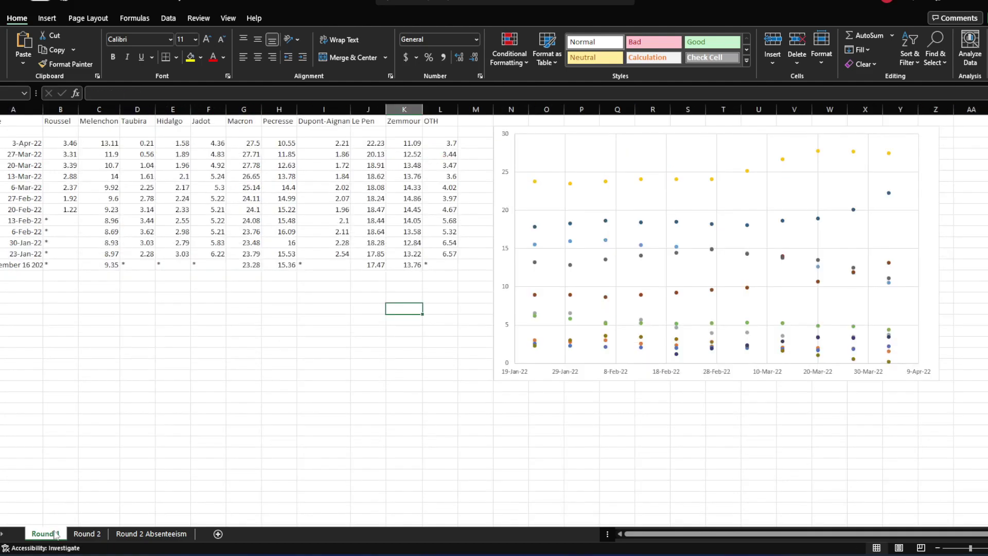
{"action": "left_click", "coordinate": [252, 120]}
{"action": "left_click", "coordinate": [366, 121]}
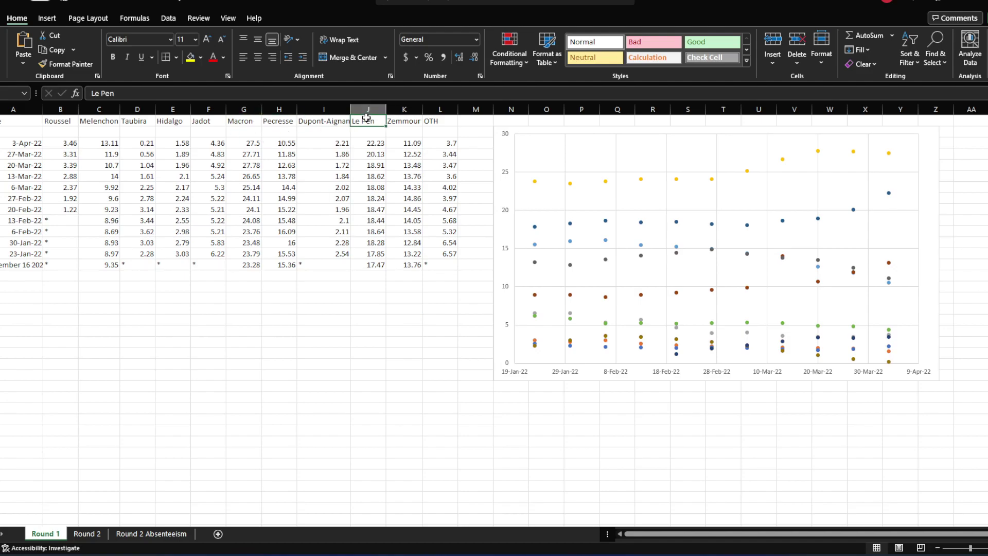
{"action": "left_click", "coordinate": [90, 535]}
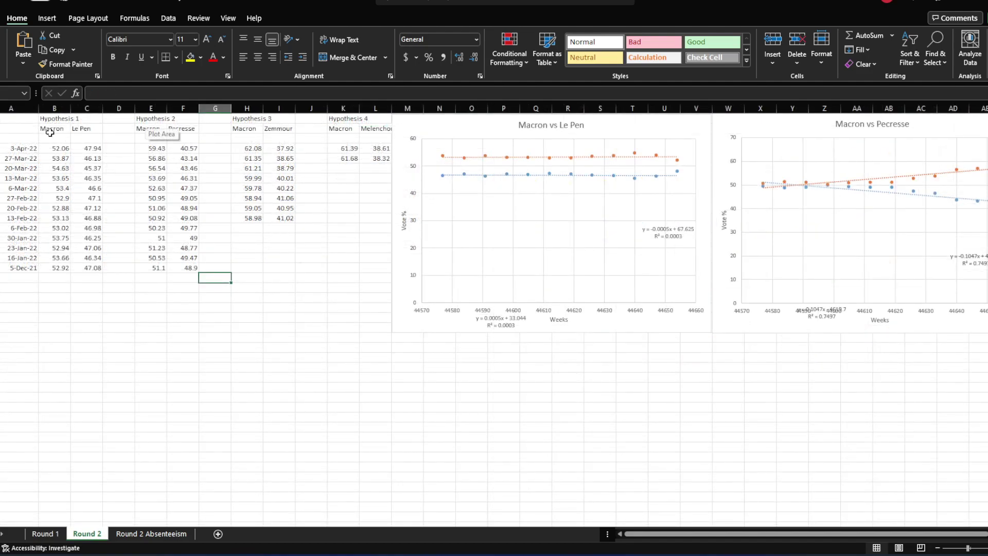
{"action": "left_click_drag", "start_coordinate": [55, 128], "coordinate": [80, 138]}
{"action": "left_click", "coordinate": [68, 140]}
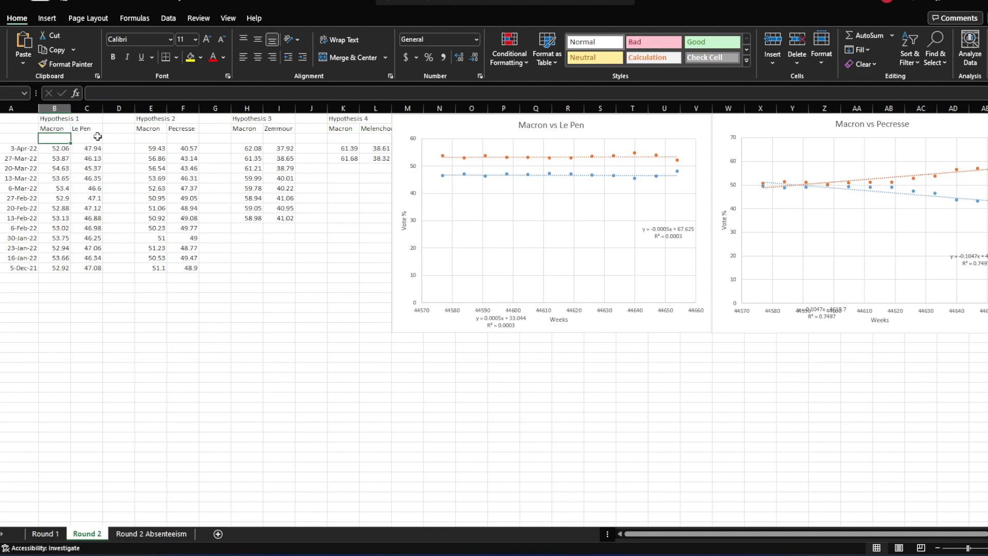
- On the Round 2 Absenteeism sheet, examine Hypothesis 1's 27-Mar-22 row and the Absenteeism formulas for 20-Mar-22 and 3-Apr-22
{"action": "left_click", "coordinate": [144, 535]}
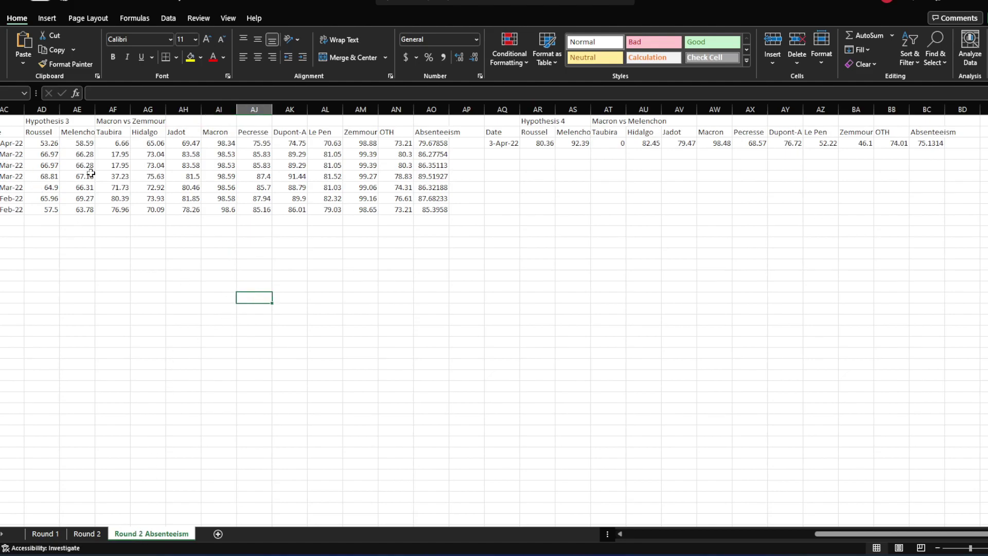
{"action": "left_click_drag", "start_coordinate": [854, 534], "coordinate": [293, 331]}
{"action": "left_click", "coordinate": [293, 331]}
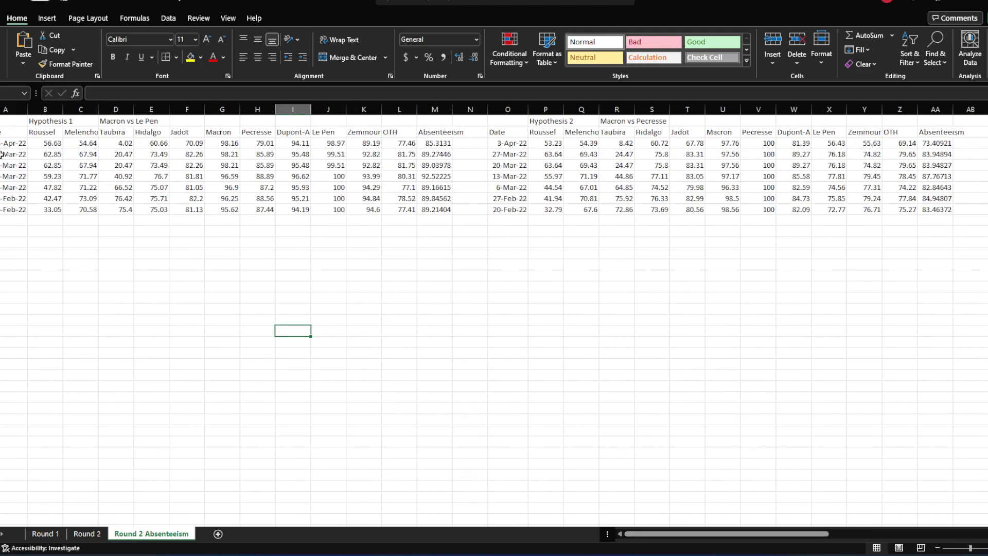
{"action": "left_click_drag", "start_coordinate": [13, 154], "coordinate": [445, 156]}
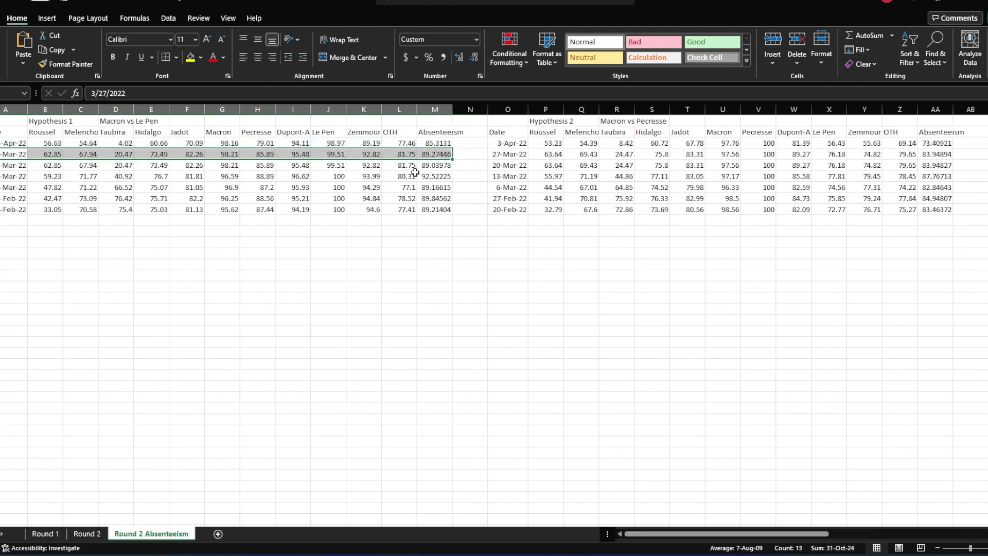
{"action": "left_click", "coordinate": [434, 165]}
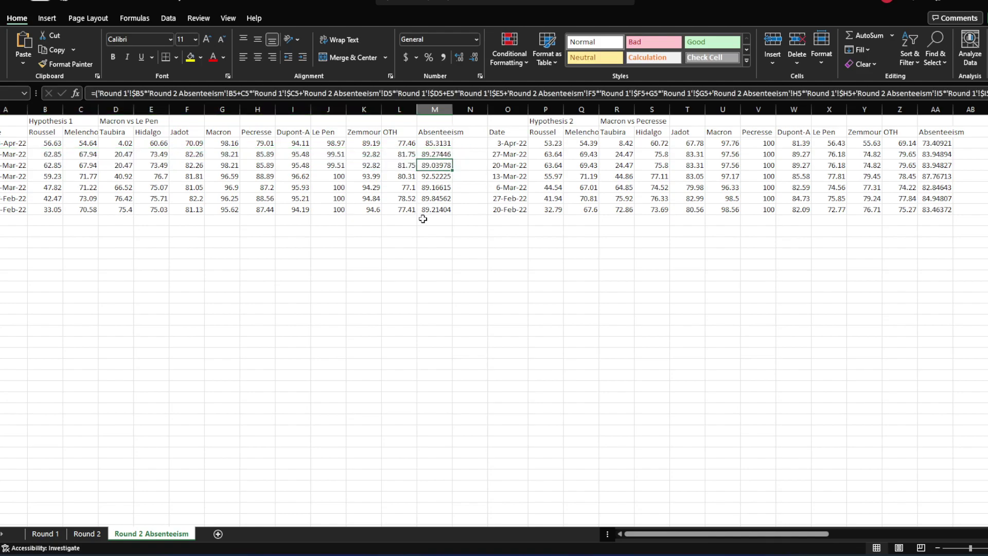
{"action": "left_click", "coordinate": [422, 143]}
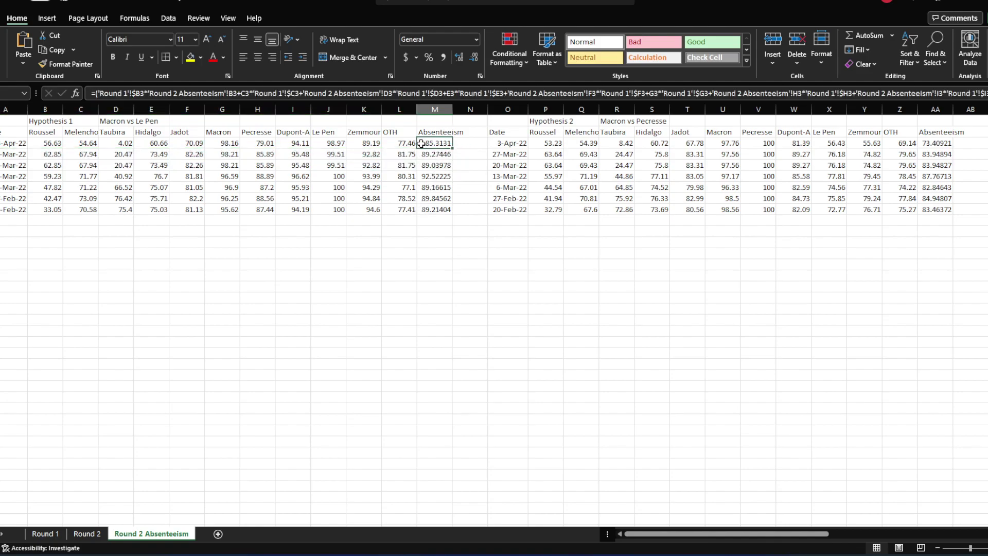
{"action": "left_click", "coordinate": [467, 143]}
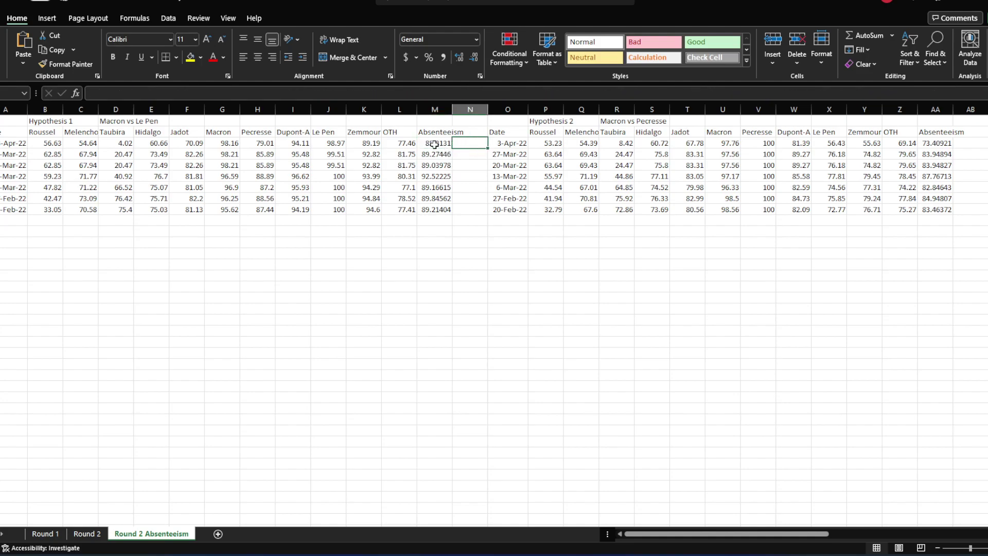
{"action": "left_click", "coordinate": [433, 145]}
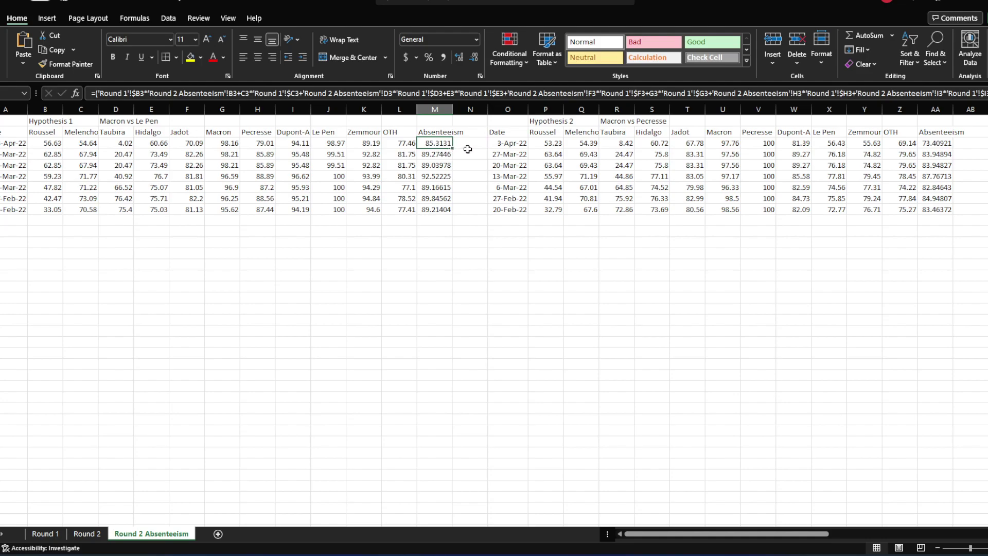
{"action": "left_click", "coordinate": [468, 144]}
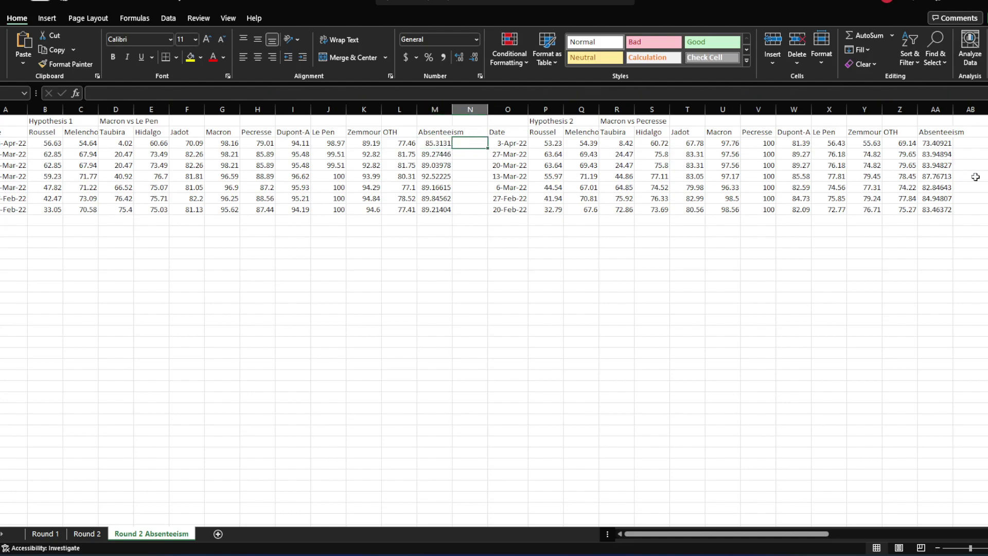
- Examine the Absenteeism columns of Hypotheses 2 and 3 and the single 3-Apr-22 row of Hypothesis 4
{"action": "left_click", "coordinate": [966, 143]}
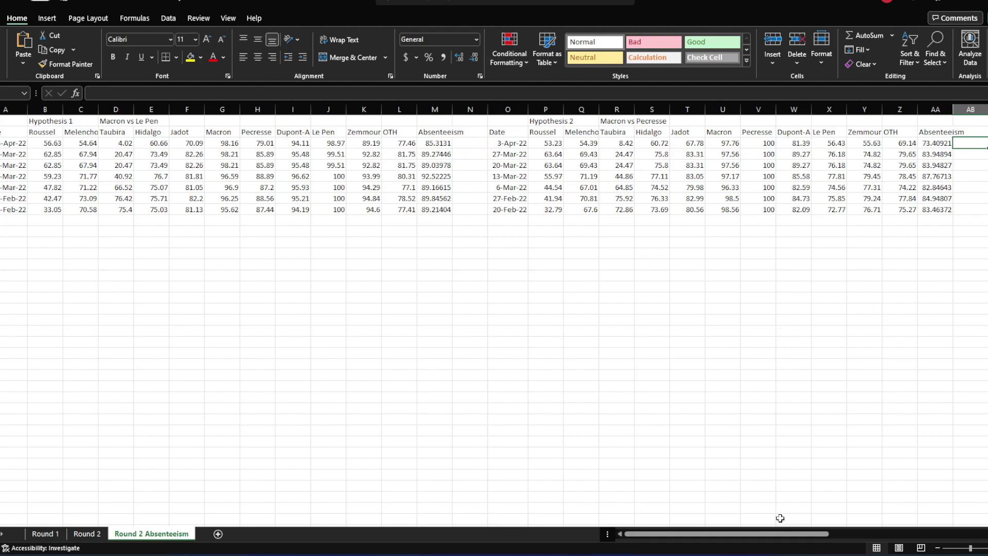
{"action": "left_click_drag", "start_coordinate": [777, 533], "coordinate": [902, 533]}
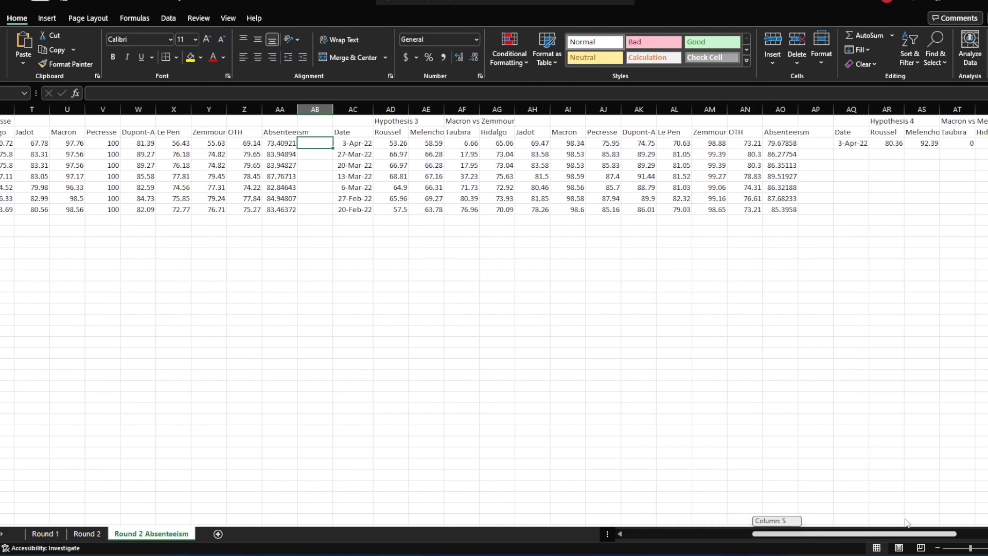
{"action": "left_click", "coordinate": [812, 154]}
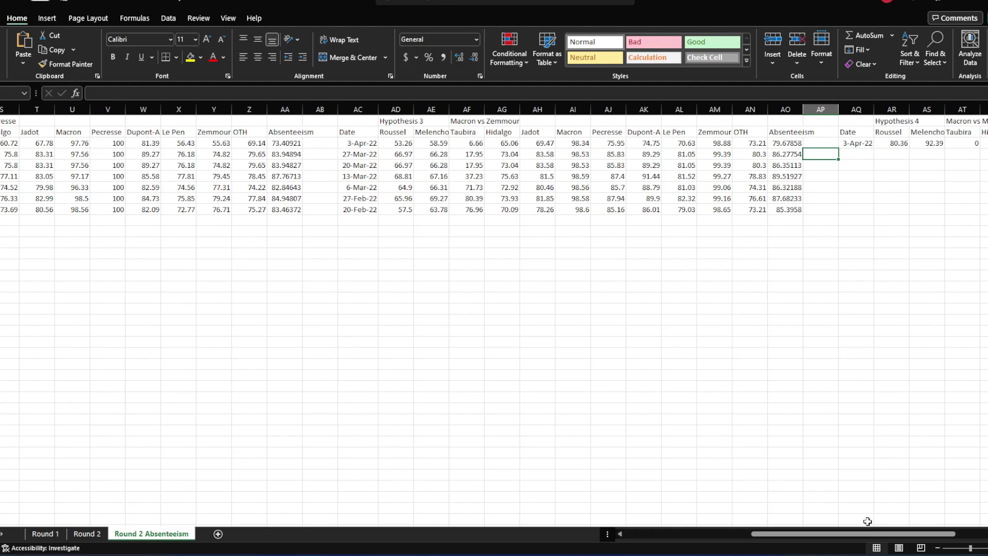
{"action": "left_click_drag", "start_coordinate": [866, 533], "coordinate": [961, 517]}
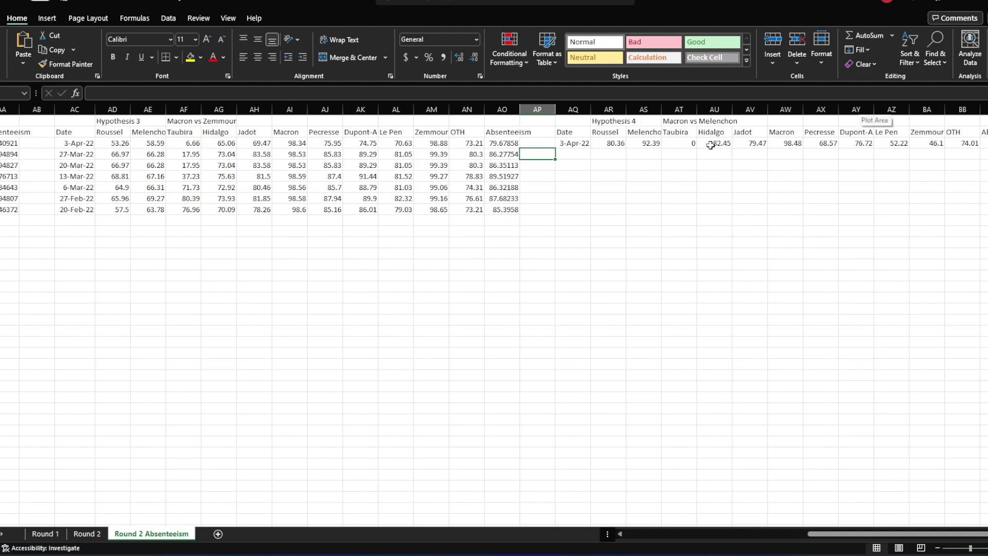
{"action": "left_click_drag", "start_coordinate": [633, 154], "coordinate": [868, 157]}
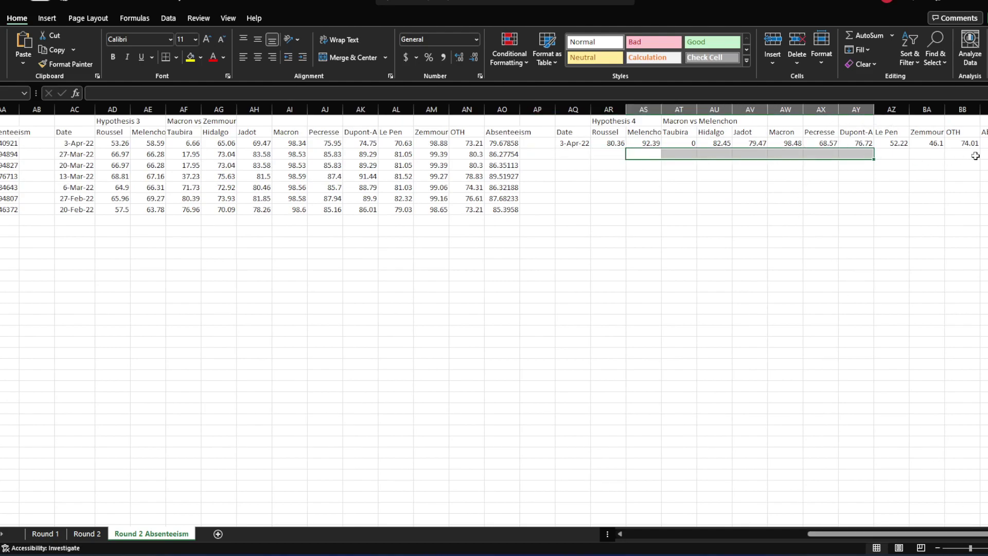
{"action": "left_click", "coordinate": [983, 154]}
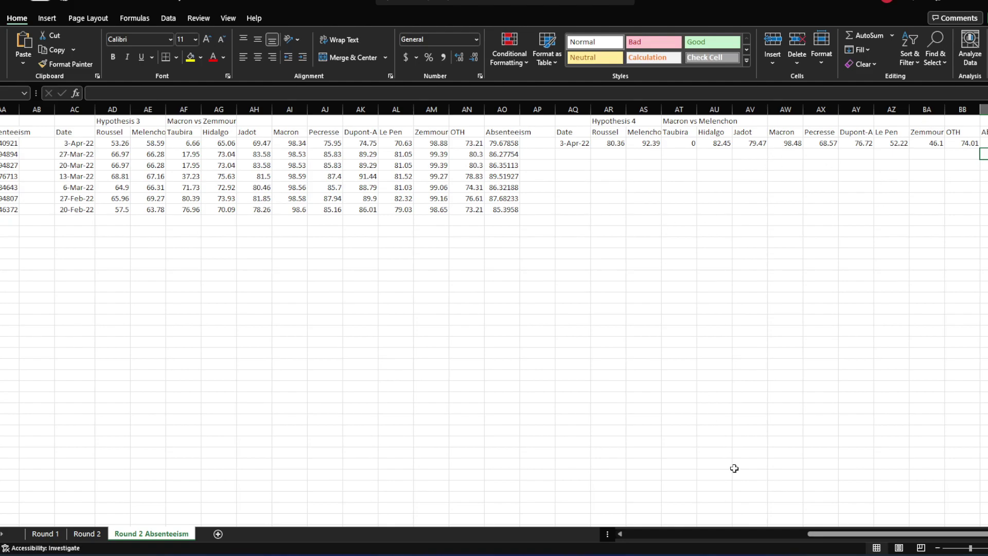
- Compare the Hypothesis 1 and 2 absenteeism tables with those for Hypotheses 3 and 4
{"action": "left_click_drag", "start_coordinate": [822, 533], "coordinate": [581, 531]}
{"action": "left_click", "coordinate": [318, 387]}
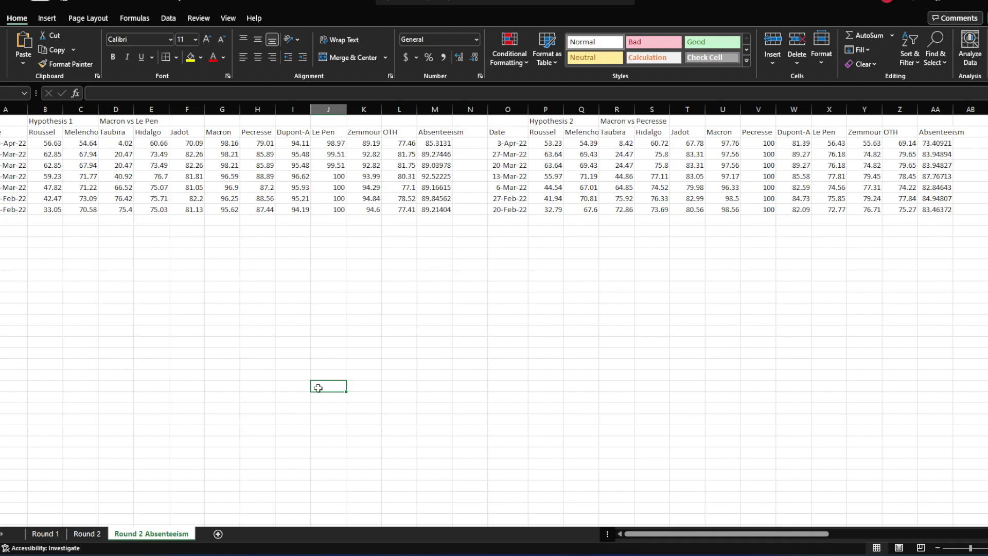
{"action": "left_click_drag", "start_coordinate": [734, 535], "coordinate": [972, 527]}
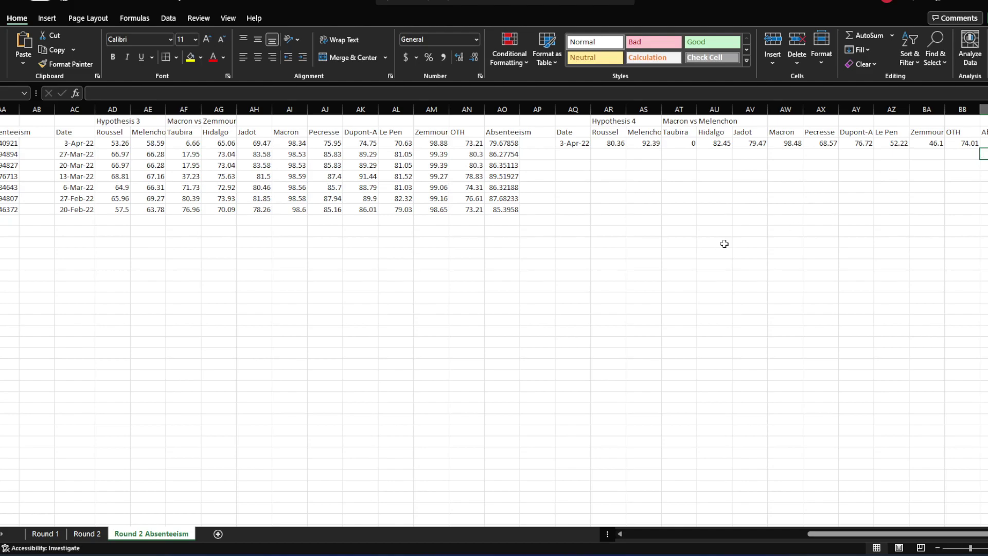
- Review the first-round poll table and its scatter chart on the Round 1 sheet
{"action": "left_click", "coordinate": [46, 533]}
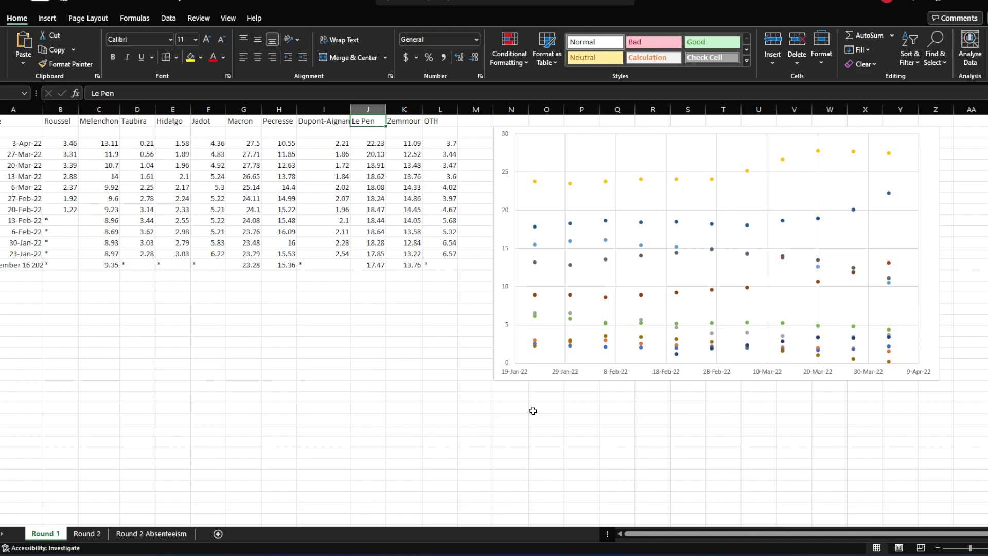
{"action": "left_click", "coordinate": [332, 132]}
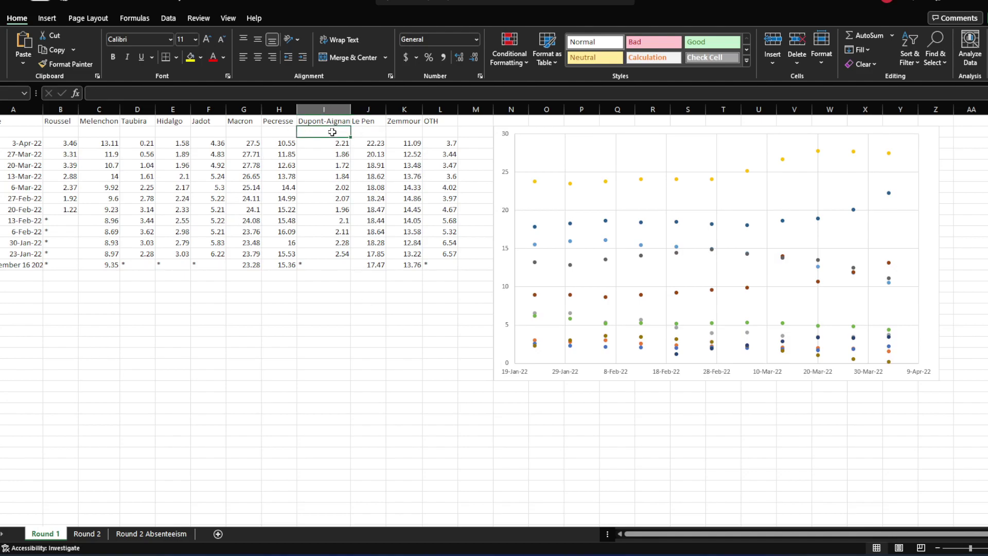
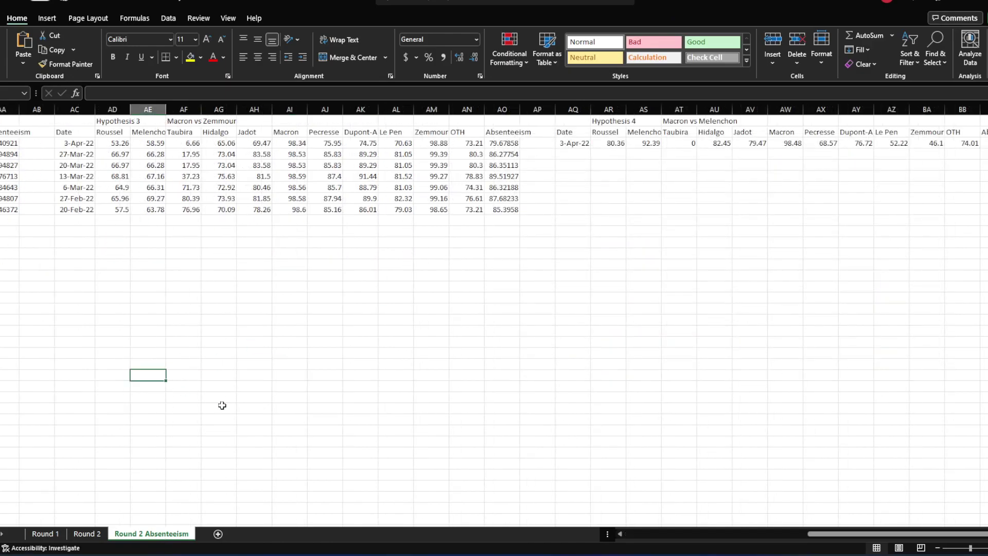
- Inspect the 3-Apr-22 formulas for Zemmour, Dupont-Aignan, Jadot and Hidalgo in the Hypothesis 1 absenteeism table
{"action": "left_click_drag", "start_coordinate": [841, 537], "coordinate": [621, 538]}
{"action": "left_click", "coordinate": [210, 344]}
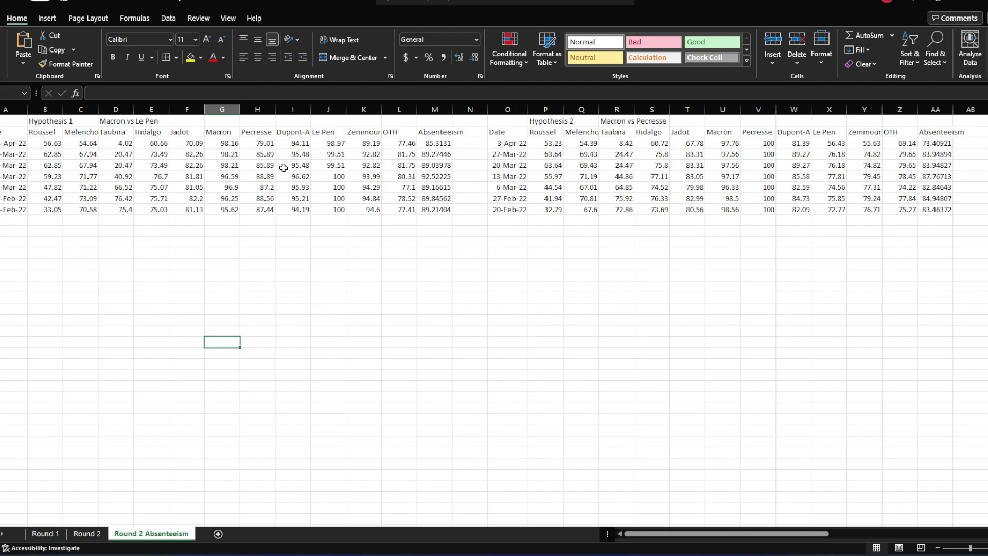
{"action": "left_click", "coordinate": [356, 144]}
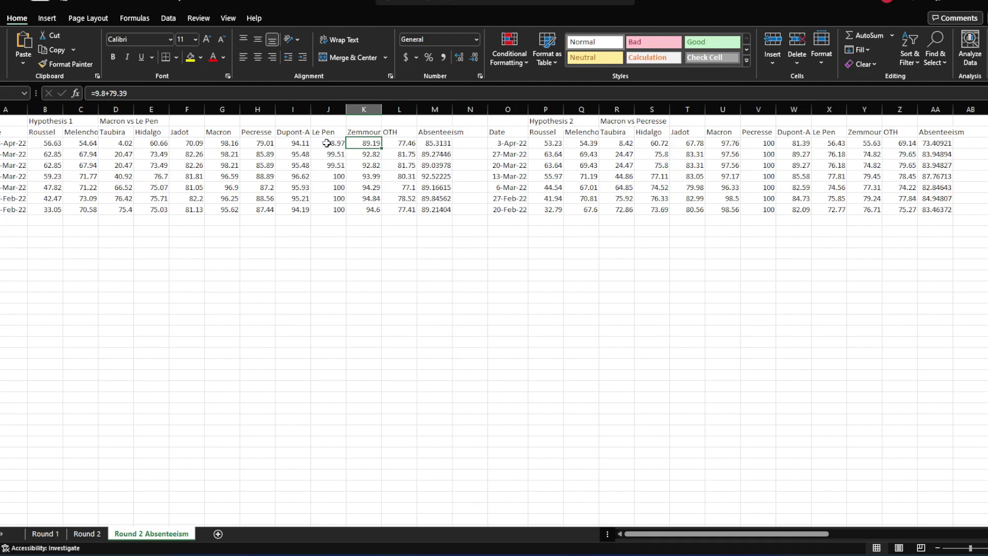
{"action": "left_click", "coordinate": [292, 143]}
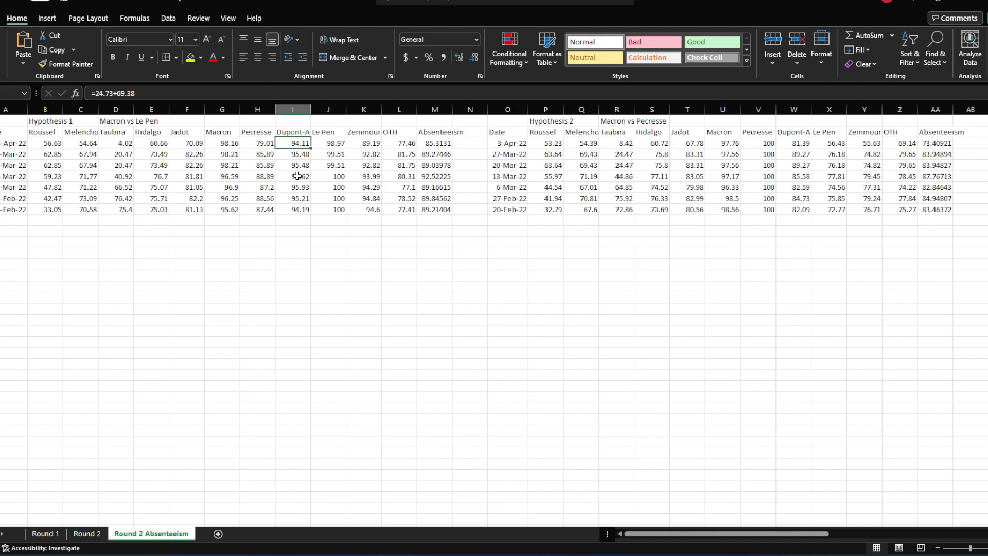
{"action": "left_click", "coordinate": [180, 144]}
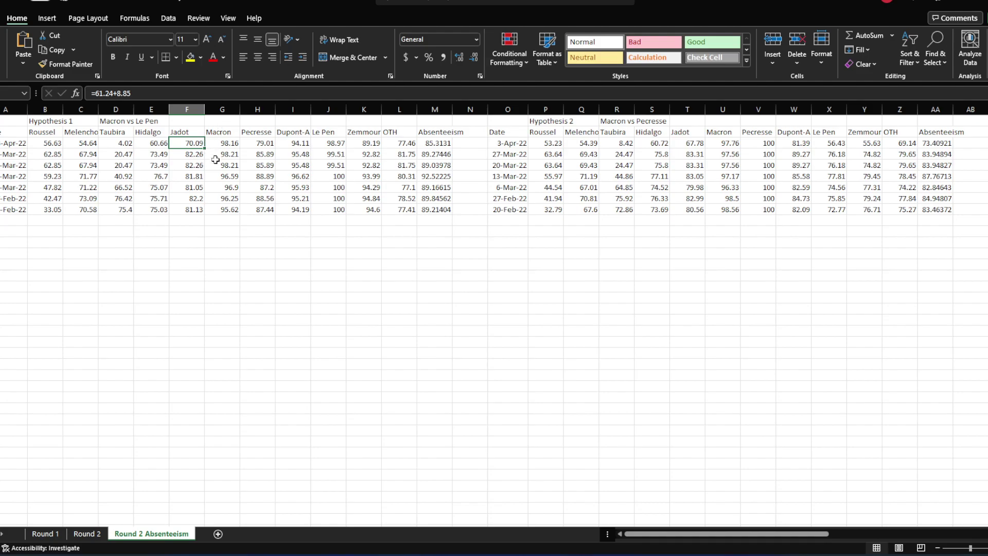
{"action": "left_click", "coordinate": [189, 155]}
{"action": "left_click", "coordinate": [150, 162]}
{"action": "left_click", "coordinate": [144, 144]}
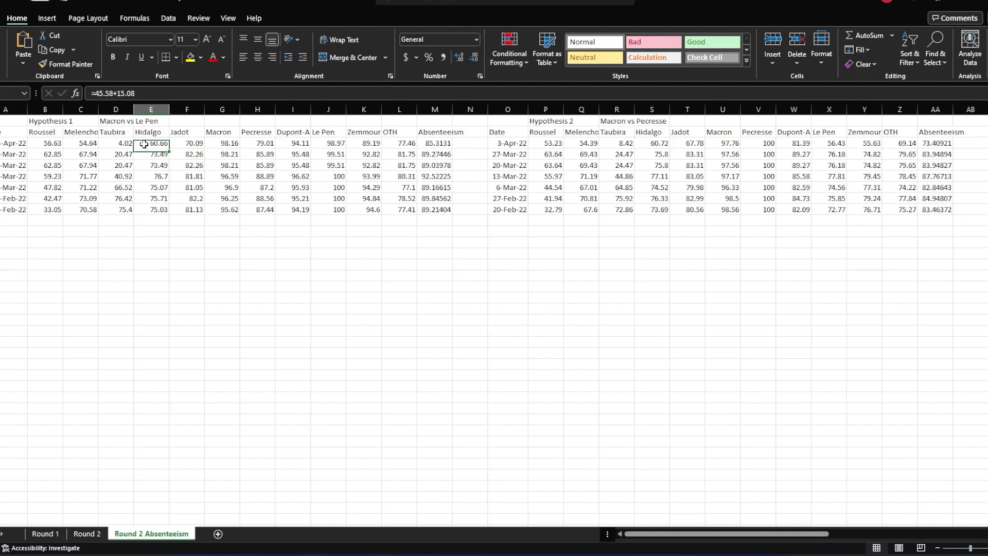
- Compare the Melenchon and Roussel formulas for 3-Apr-22 and 27-Mar-22 in the Hypothesis 1 absenteeism table
{"action": "left_click", "coordinate": [82, 144]}
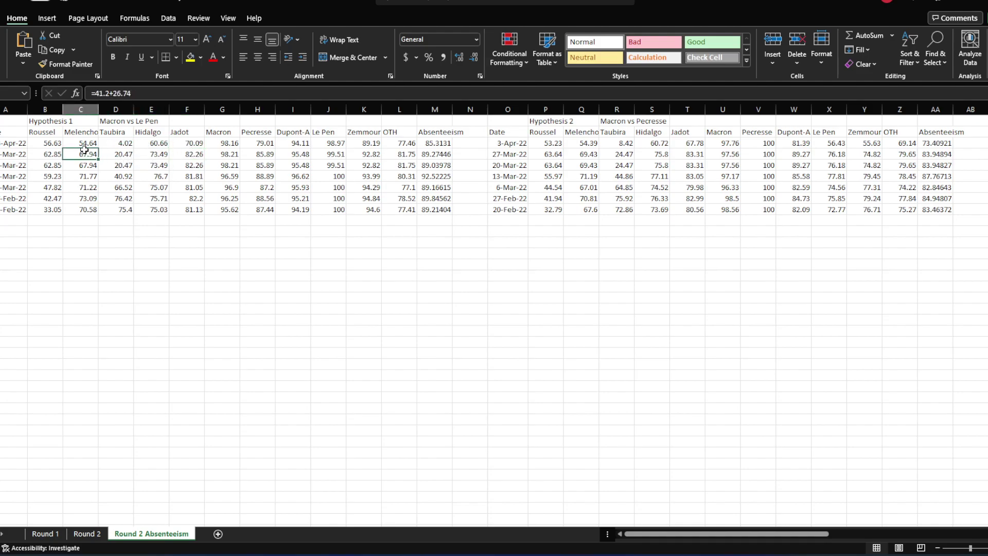
{"action": "left_click", "coordinate": [81, 154]}
{"action": "left_click", "coordinate": [82, 144]}
{"action": "left_click", "coordinate": [56, 155]}
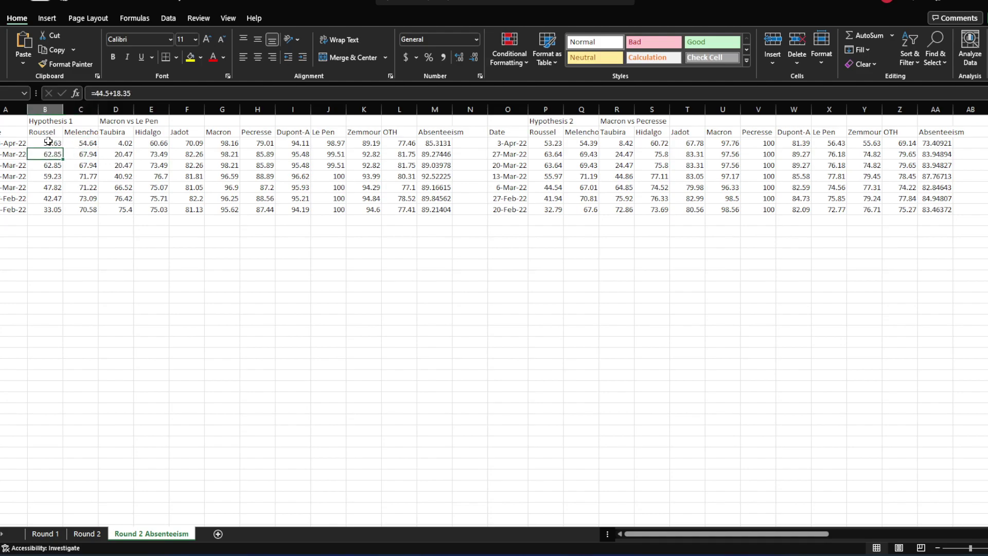
{"action": "left_click", "coordinate": [48, 142]}
{"action": "left_click", "coordinate": [50, 153]}
{"action": "left_click", "coordinate": [49, 143]}
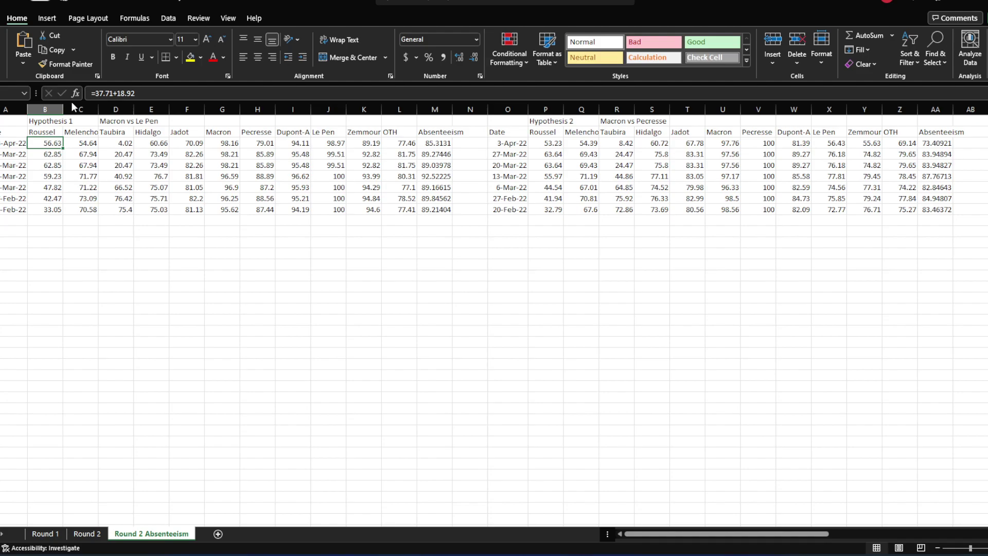
- Inspect Macron's 3-Apr-22 formula and the Hidalgo and Jadot headings in the Hypothesis 1 absenteeism table
{"action": "left_click", "coordinate": [202, 117]}
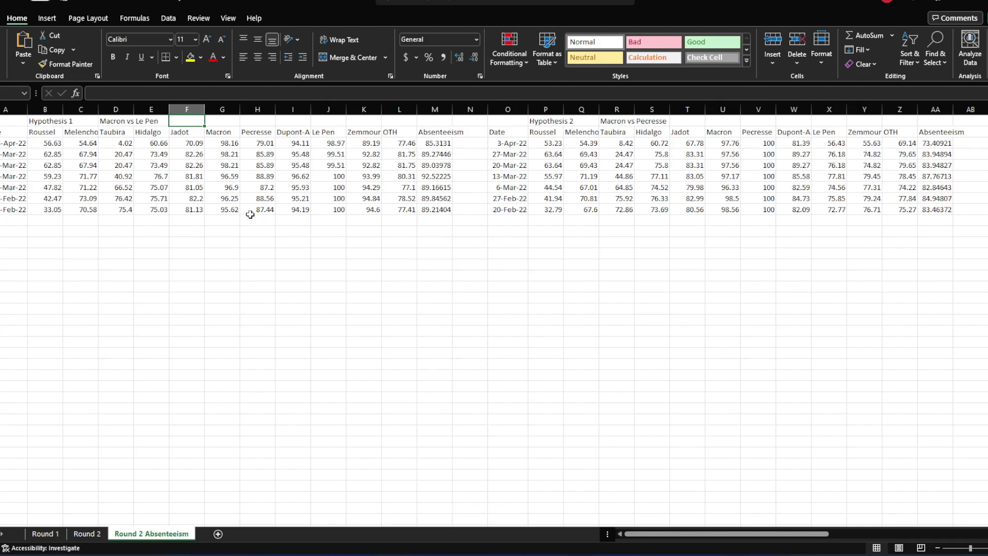
{"action": "left_click", "coordinate": [210, 144]}
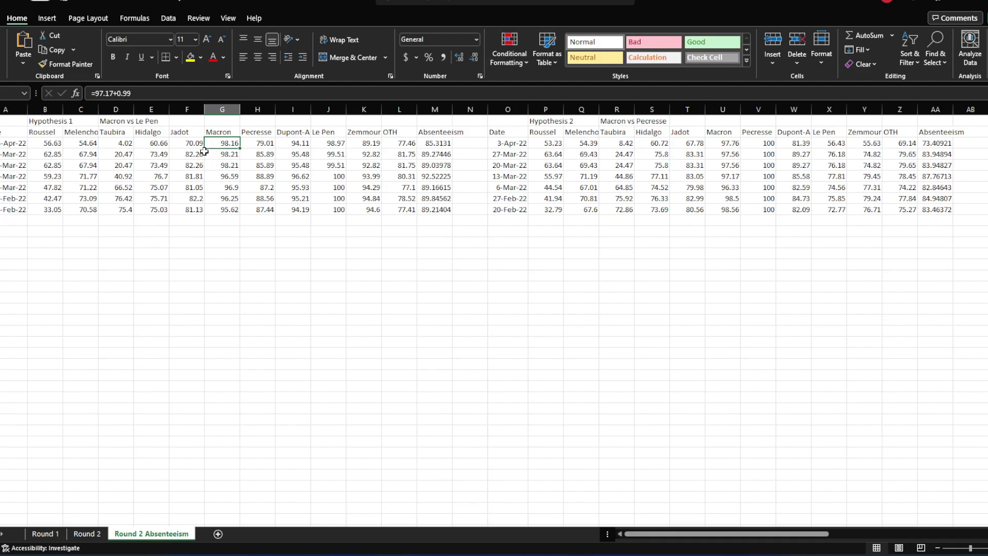
{"action": "left_click", "coordinate": [159, 131]}
{"action": "left_click", "coordinate": [180, 132]}
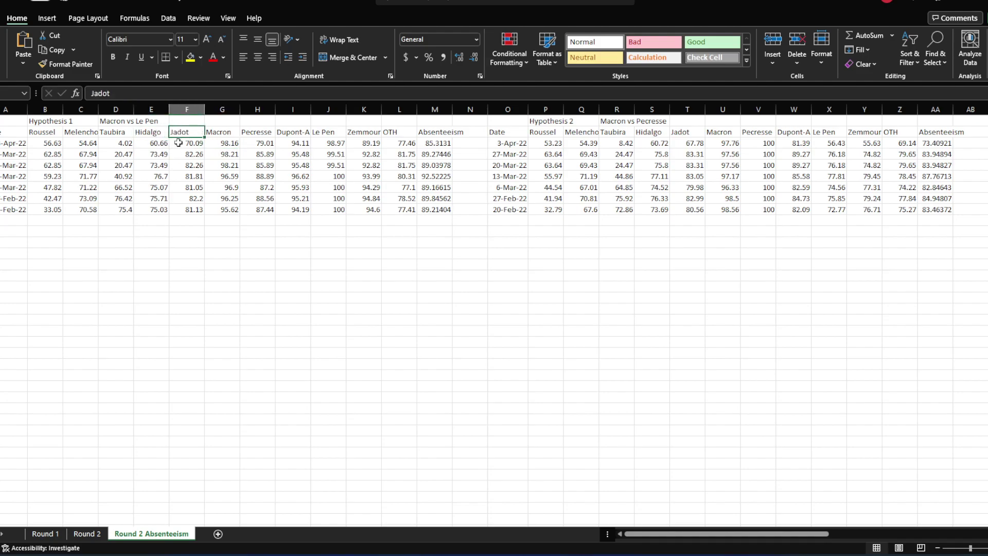
- Review the Melenchon, Hidalgo and Jadot column headings in the Hypothesis 1 absenteeism table
{"action": "left_click", "coordinate": [86, 131]}
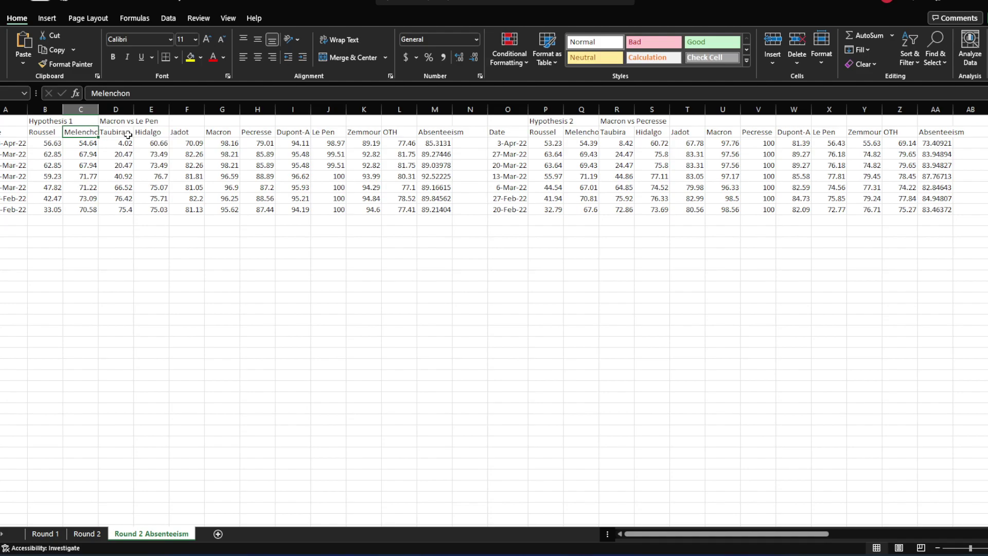
{"action": "left_click", "coordinate": [159, 132]}
{"action": "left_click", "coordinate": [192, 135]}
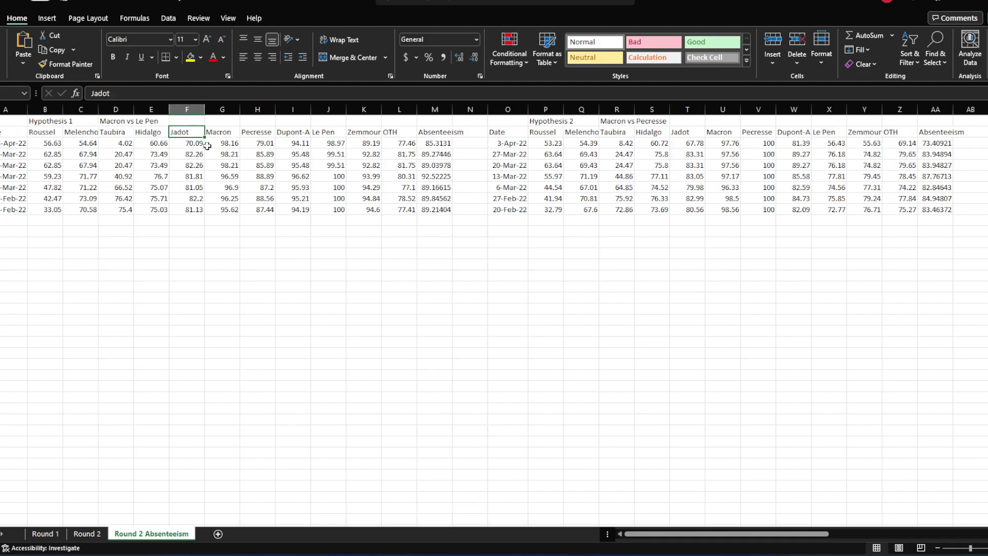
{"action": "left_click", "coordinate": [221, 122]}
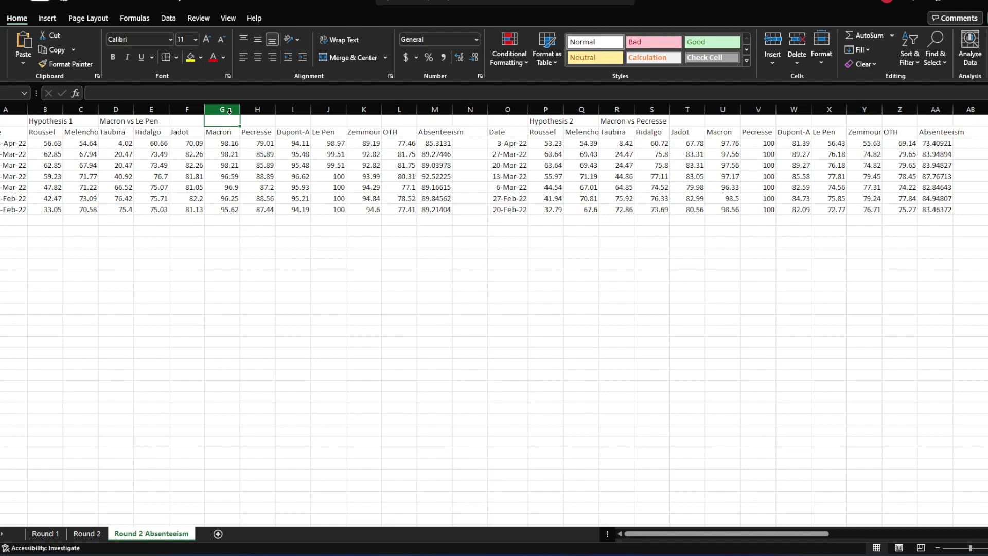
- Compare Pecresse's 3-Apr-22 and 20-Mar-22 formulas in the Hypothesis 1 absenteeism table
{"action": "left_click", "coordinate": [255, 142]}
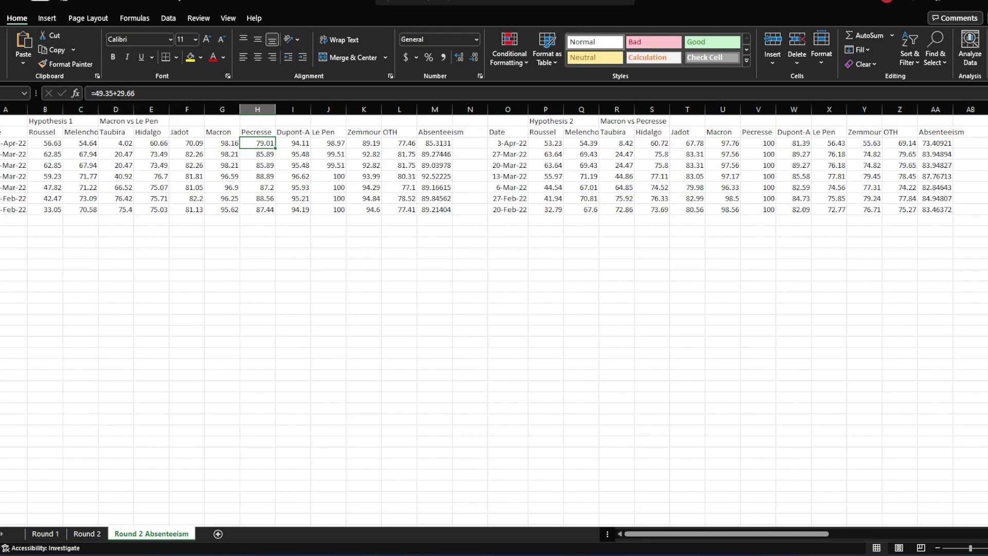
{"action": "left_click", "coordinate": [261, 164]}
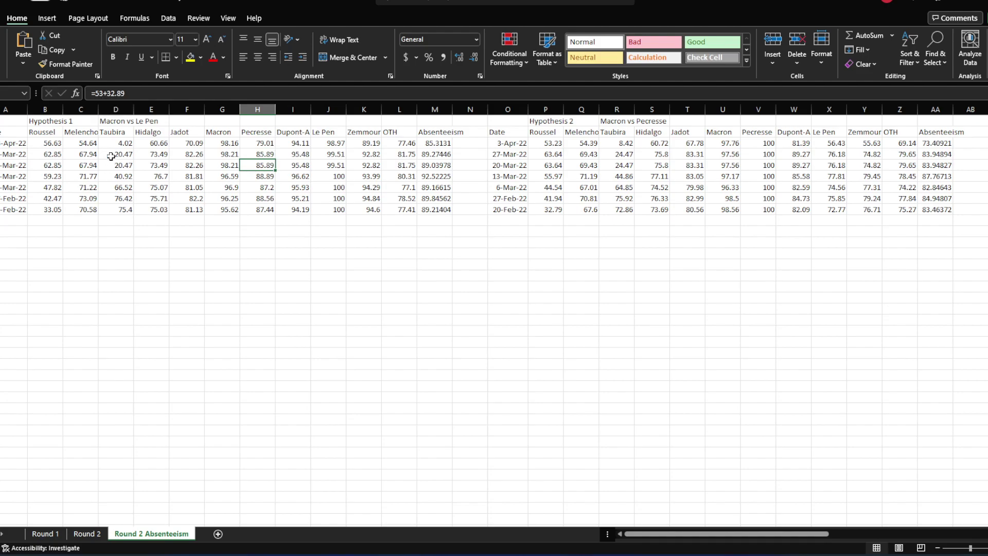
{"action": "left_click", "coordinate": [249, 143]}
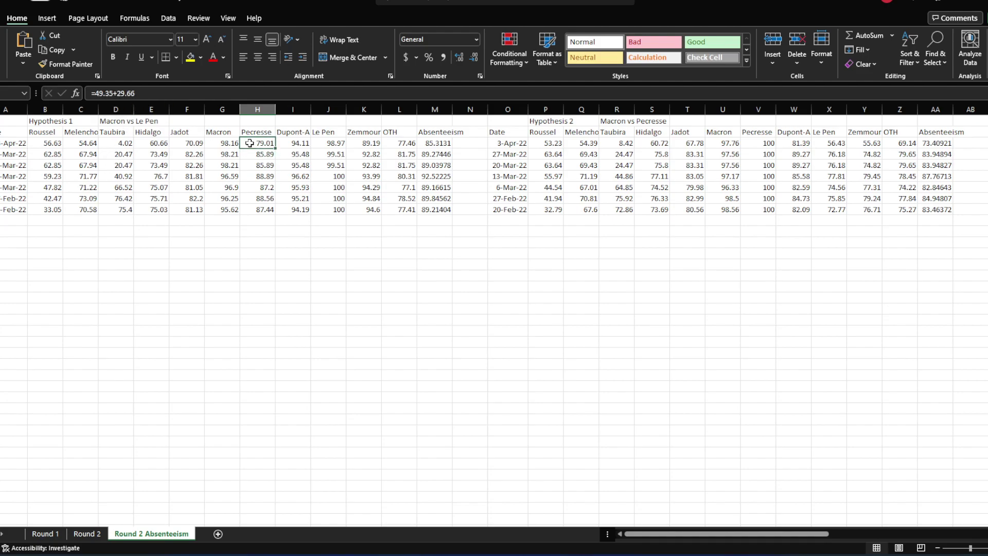
{"action": "left_click", "coordinate": [255, 123]}
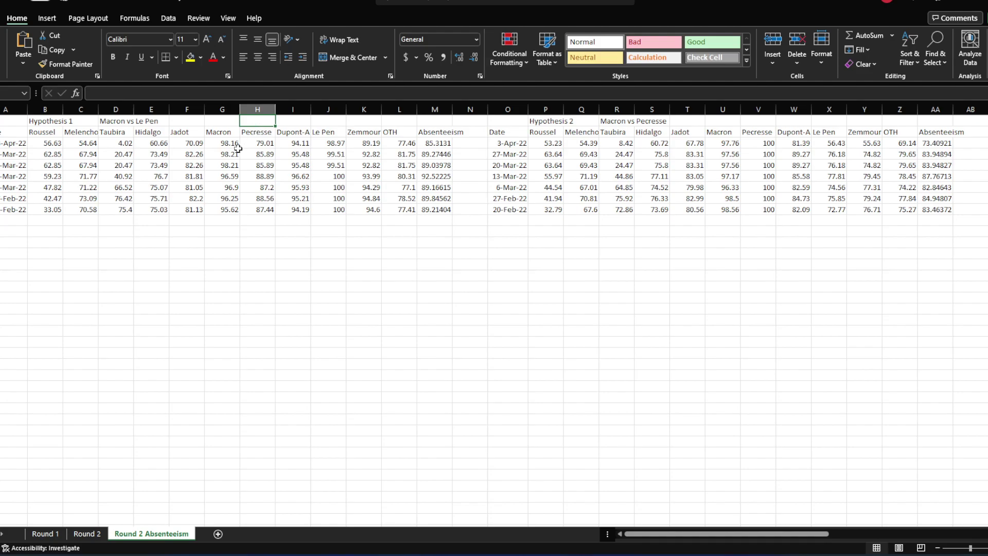
- Review the Hypothesis 1 headings from Hidalgo through Pecresse, plus those for Le Pen, Dupont-Aignan and Zemmour
{"action": "left_click_drag", "start_coordinate": [153, 132], "coordinate": [247, 131]}
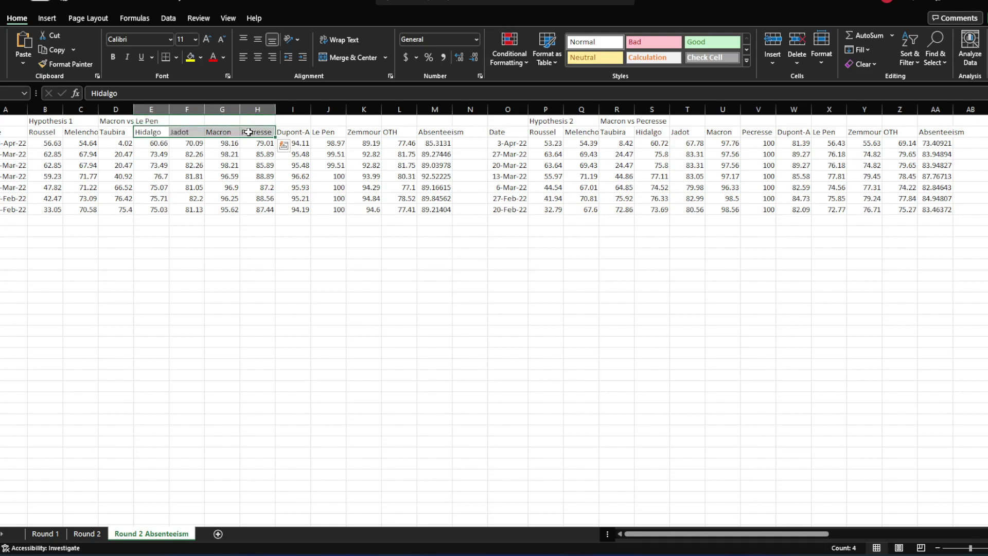
{"action": "left_click", "coordinate": [221, 134]}
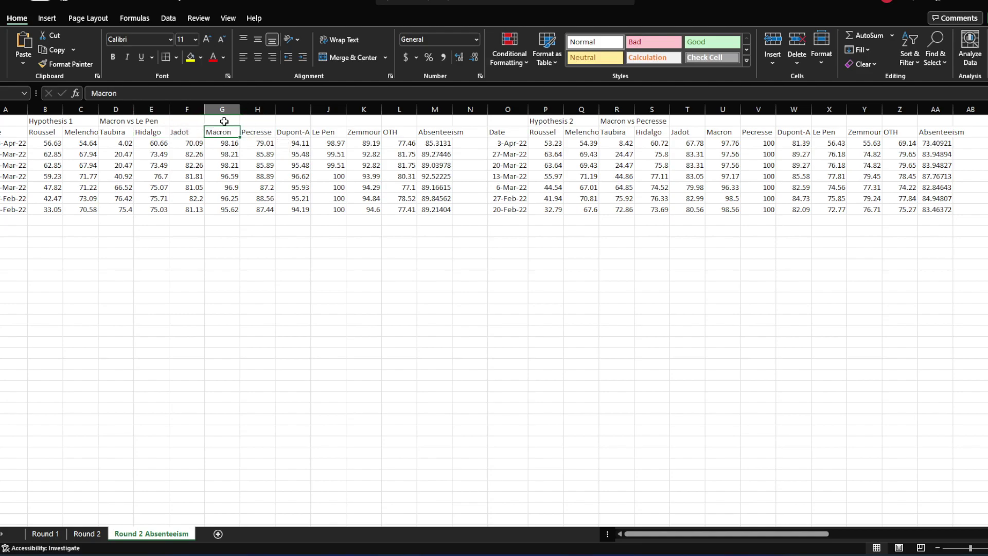
{"action": "left_click_drag", "start_coordinate": [164, 132], "coordinate": [250, 135]}
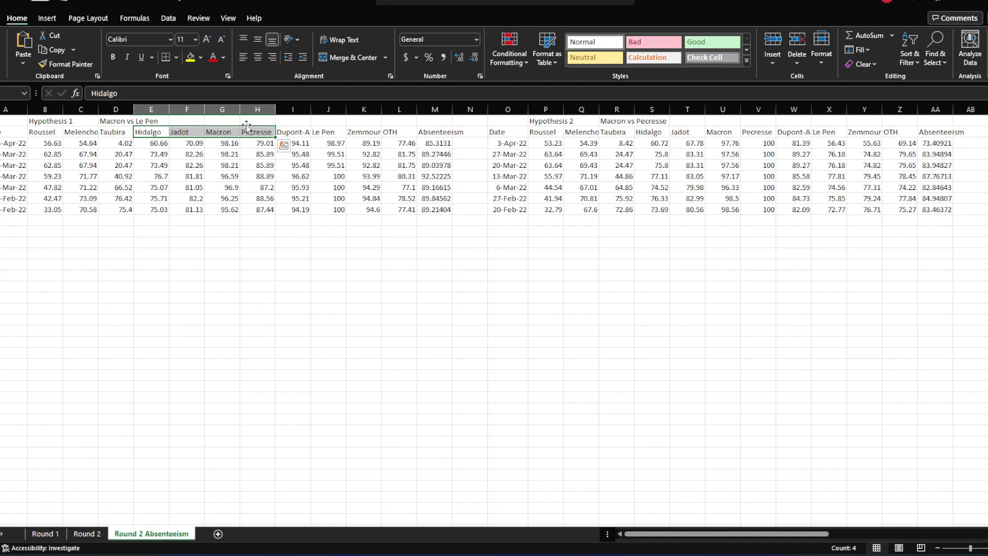
{"action": "left_click", "coordinate": [334, 129]}
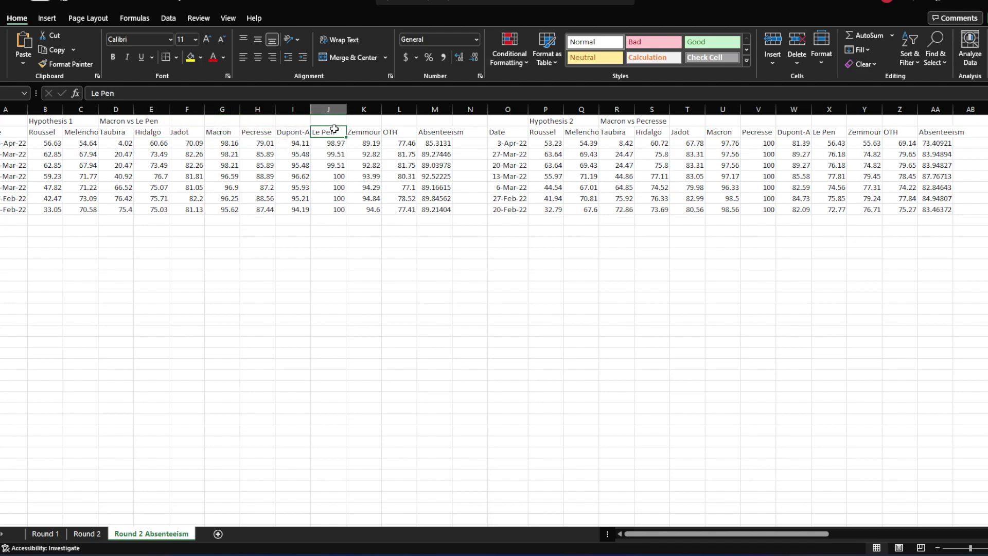
{"action": "left_click", "coordinate": [296, 131]}
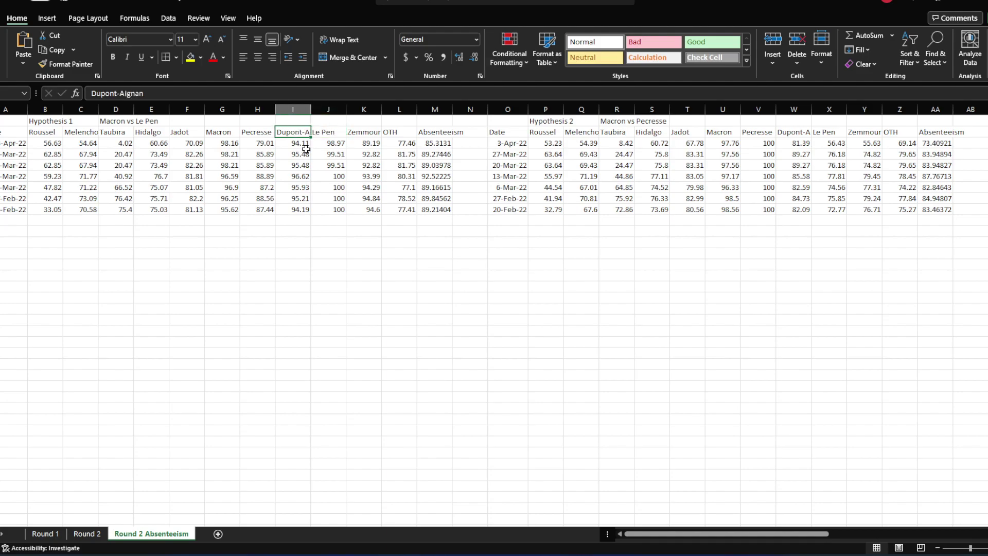
{"action": "left_click", "coordinate": [365, 133]}
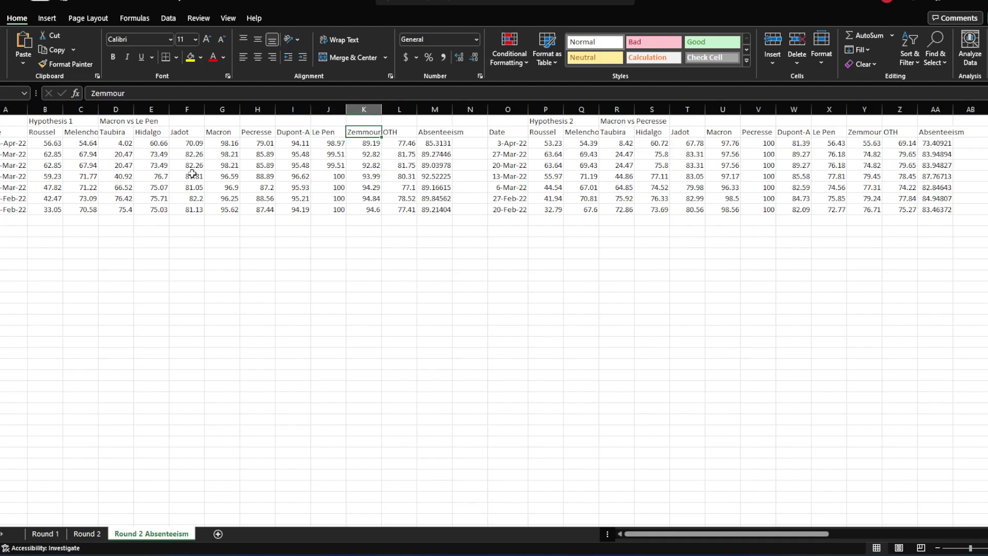
- Check the Roussel and Melenchon headings and compare Melenchon's 3-Apr-22 and 20-Mar-22 formulas under Hypothesis 1
{"action": "left_click", "coordinate": [84, 135]}
{"action": "left_click", "coordinate": [58, 133]}
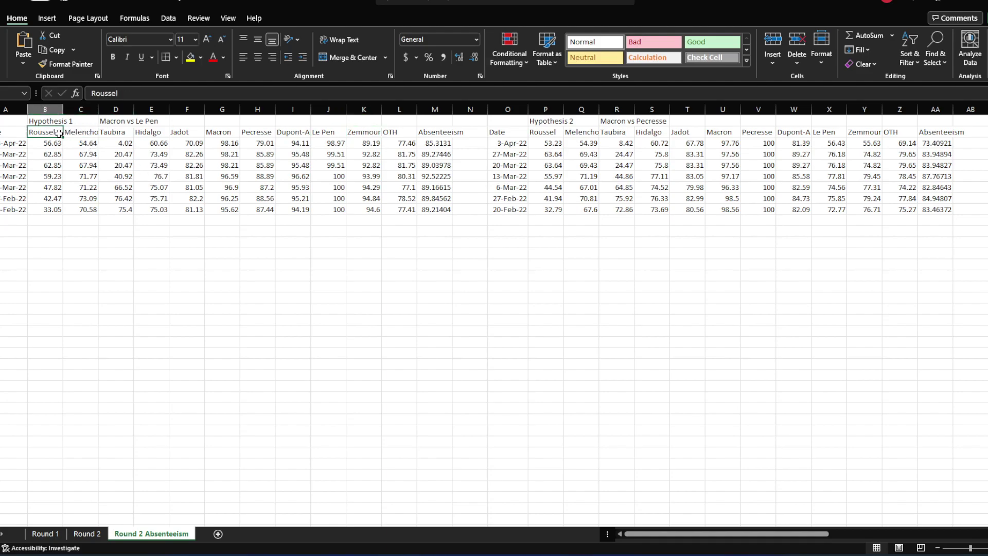
{"action": "left_click", "coordinate": [71, 133]}
{"action": "left_click", "coordinate": [71, 142]}
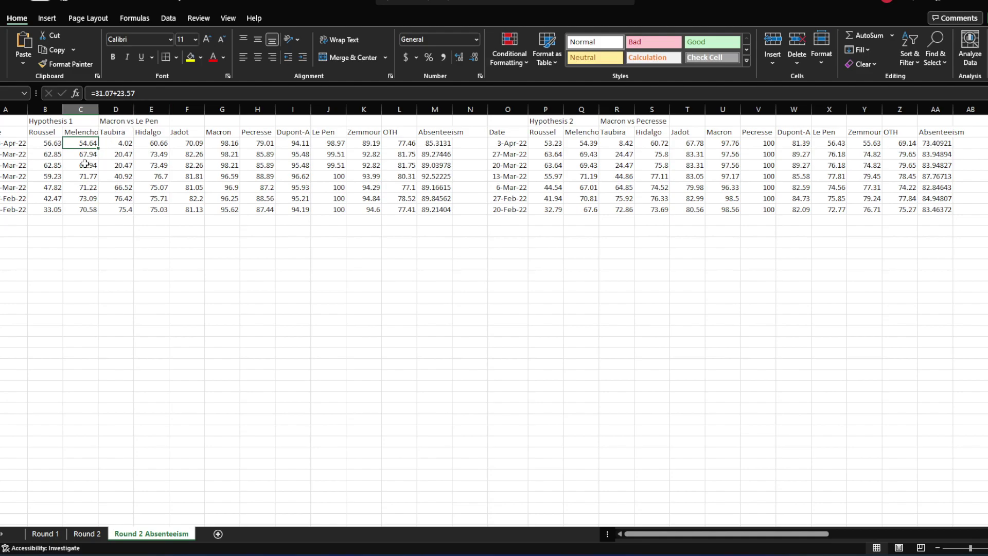
{"action": "left_click", "coordinate": [84, 163]}
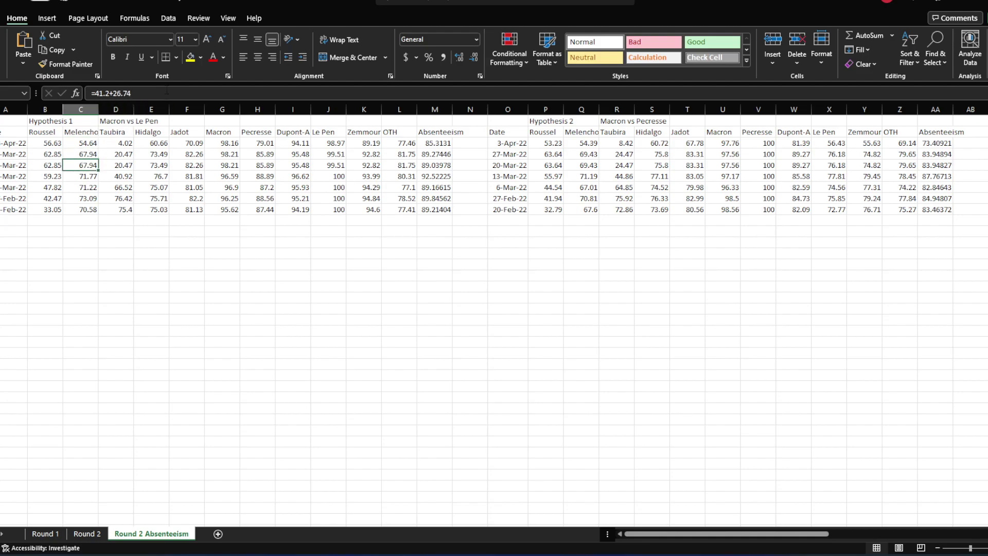
{"action": "left_click", "coordinate": [81, 143]}
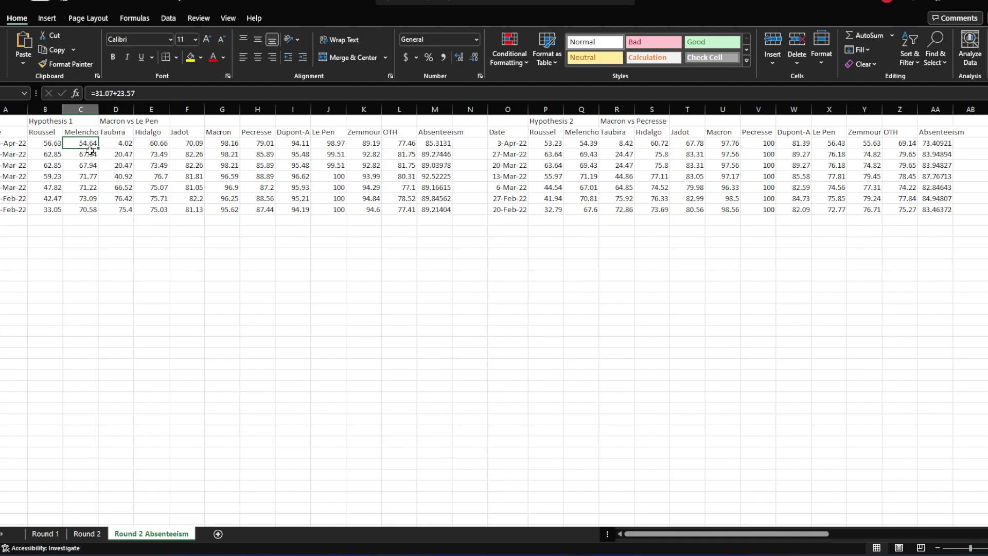
- Inspect the 3-Apr-22 formulas for Roussel and Hidalgo under Hypothesis 1, and leave the workbook for the Macron vs Le Pen map of France
{"action": "left_click", "coordinate": [48, 143]}
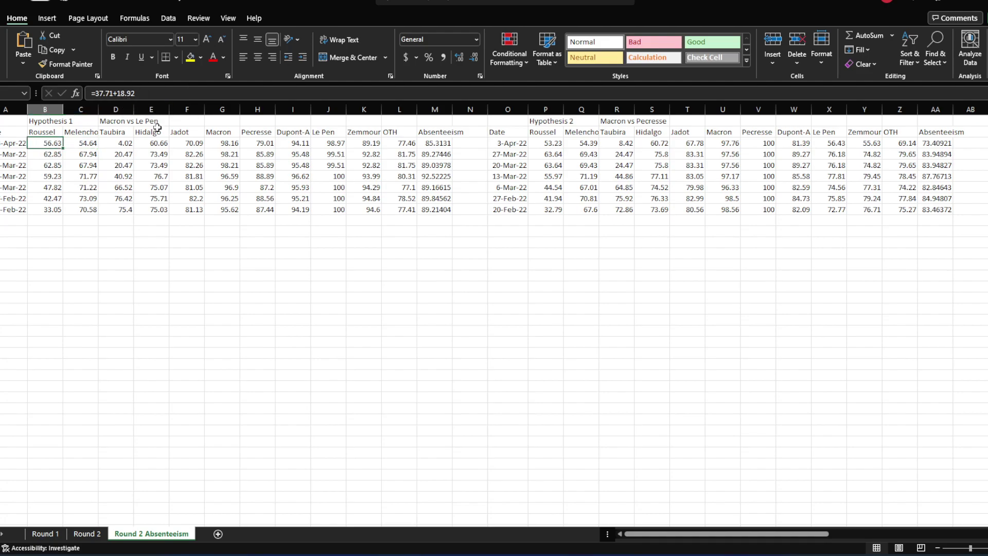
{"action": "left_click", "coordinate": [161, 143]}
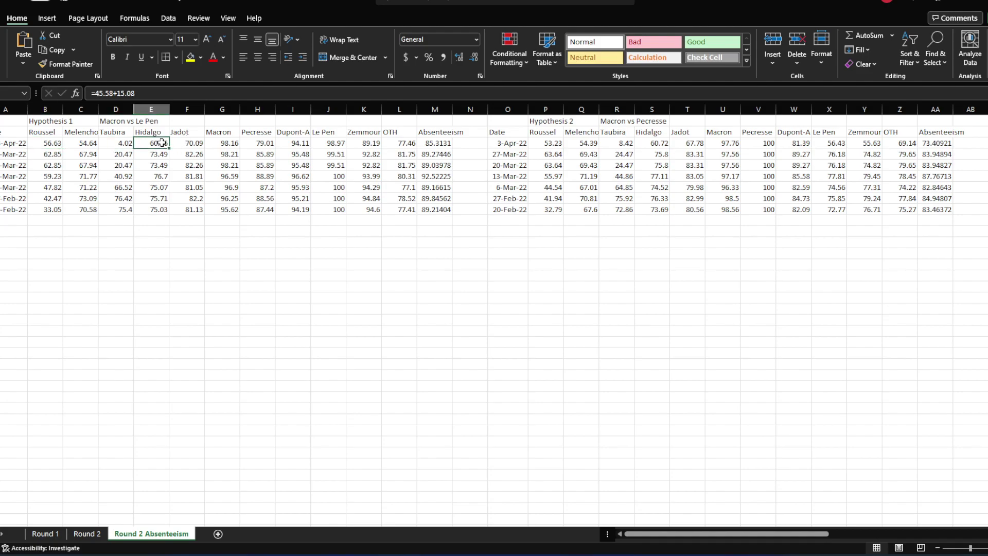
{"action": "left_click", "coordinate": [210, 119]}
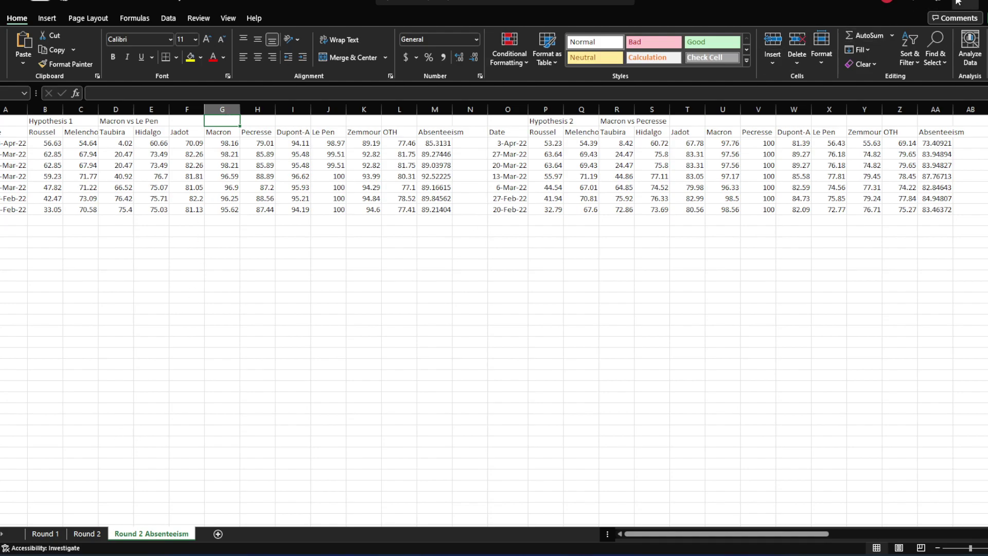
{"action": "left_click", "coordinate": [971, 5]}
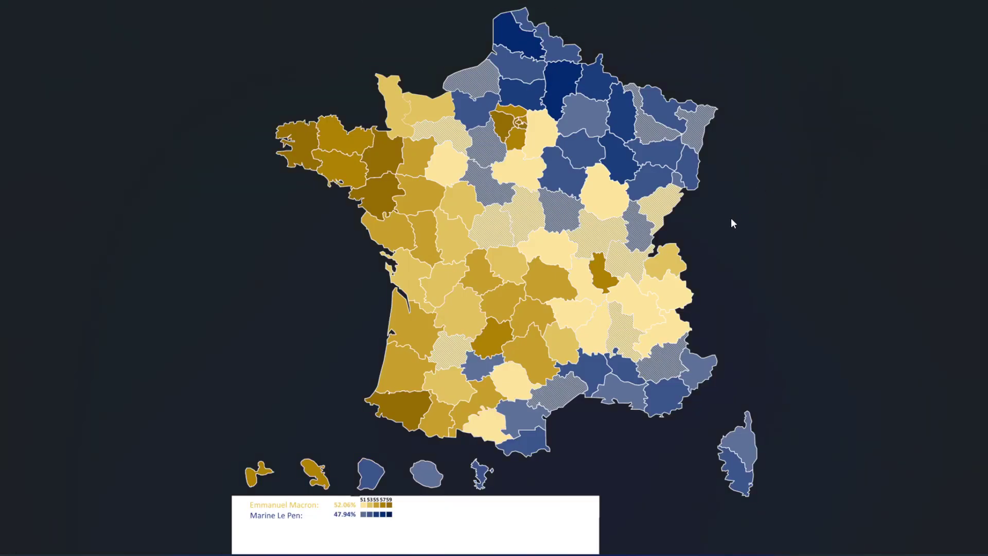